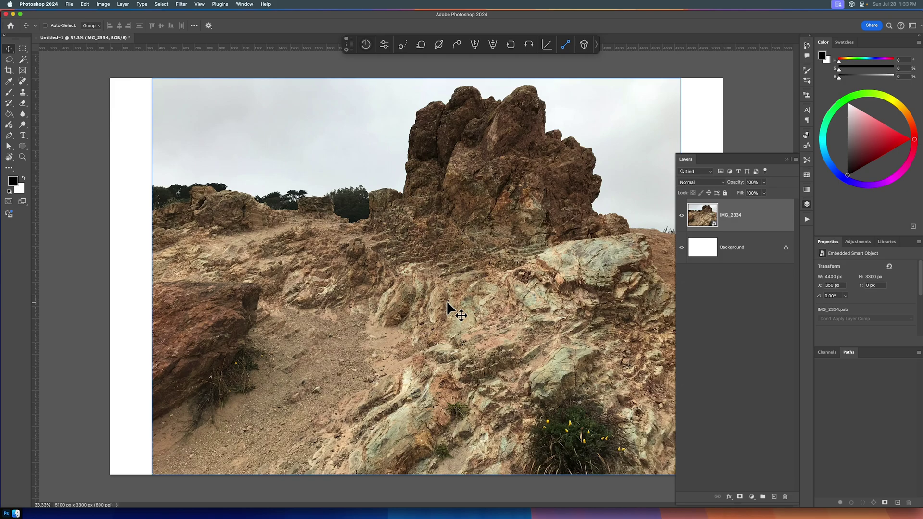
# - Open the Filter Gallery for the IMG_2334 rock photo layer
pyautogui.press('super+minus')
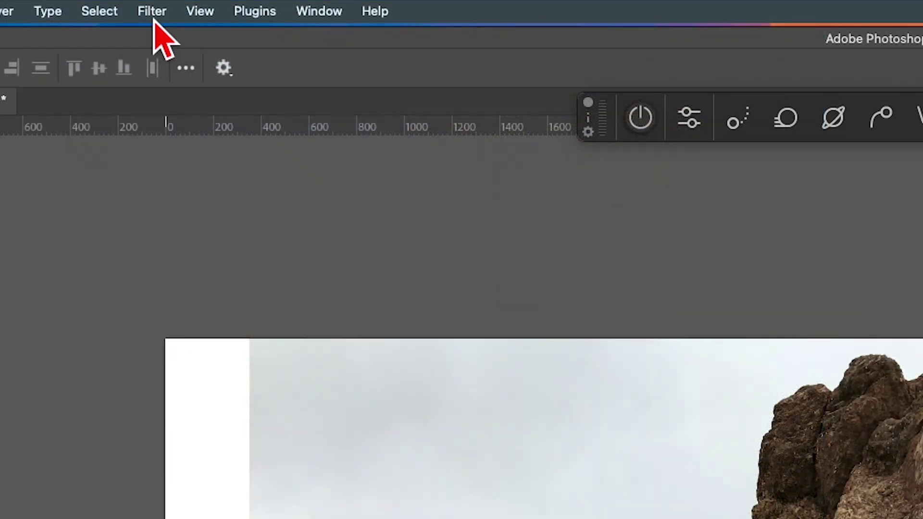
pyautogui.click(154, 20)
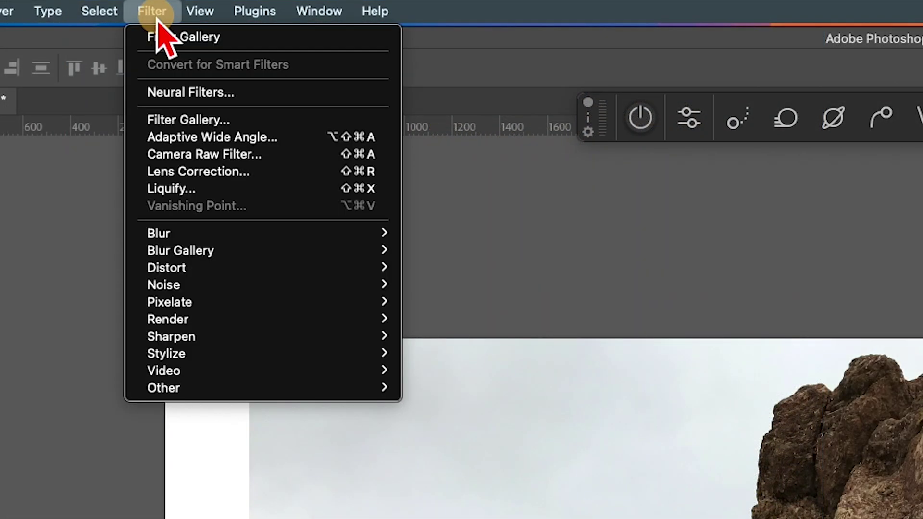
pyautogui.click(242, 120)
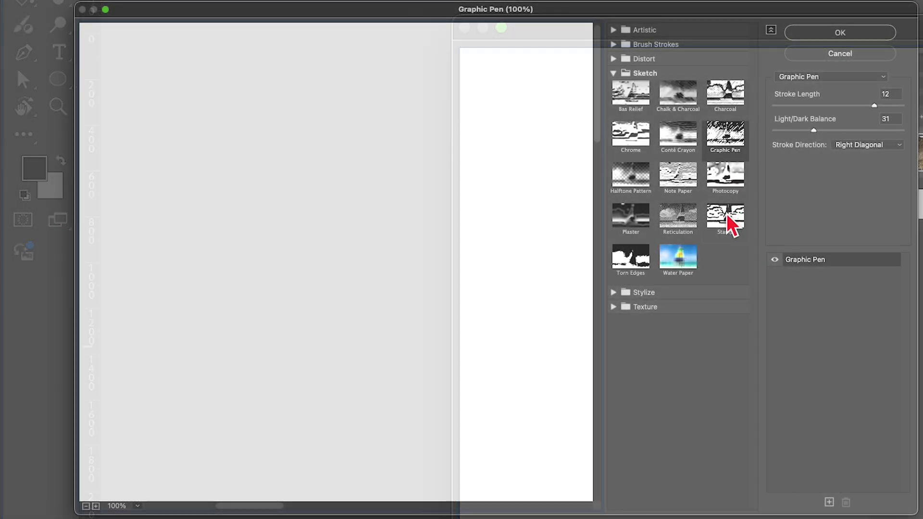
# - Preview the Sketch set's Stamp filter on the rock photo at 12.5% and 25% zoom
pyautogui.click(727, 218)
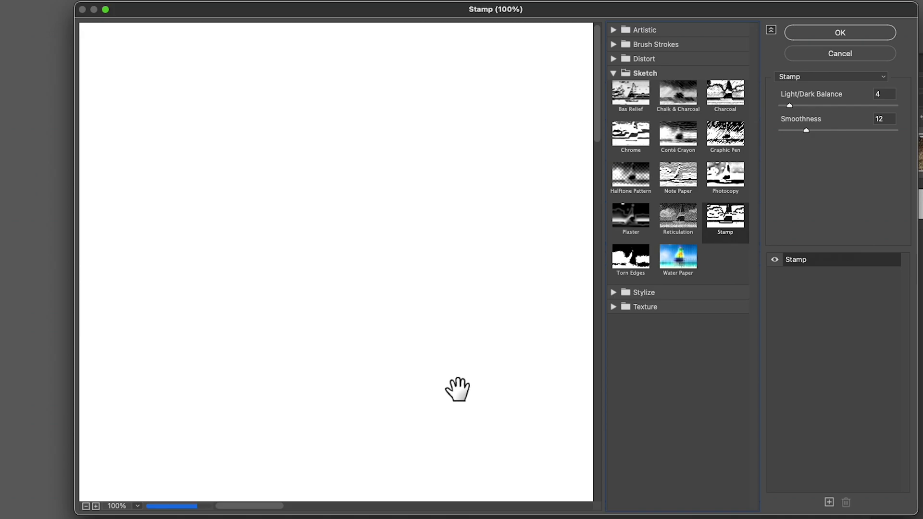
pyautogui.click(428, 345)
pyautogui.click(86, 506)
pyautogui.click(86, 506)
pyautogui.click(87, 507)
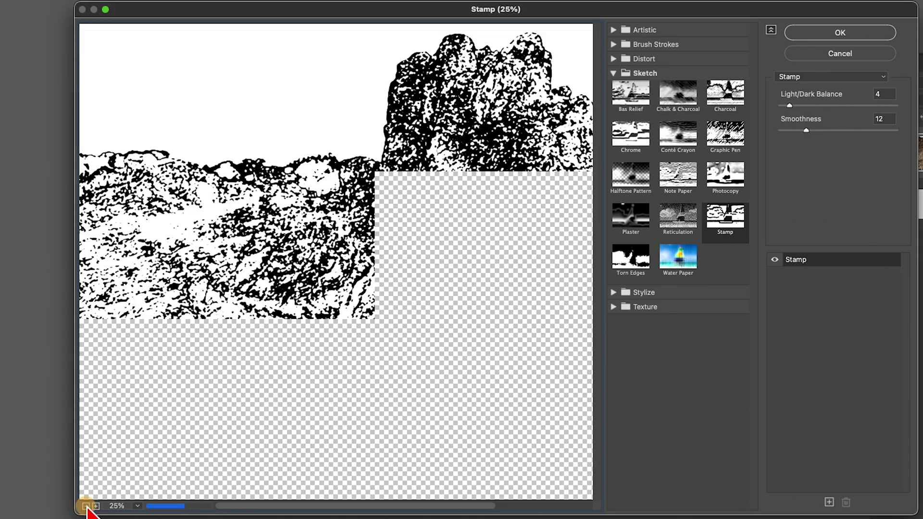
pyautogui.click(86, 507)
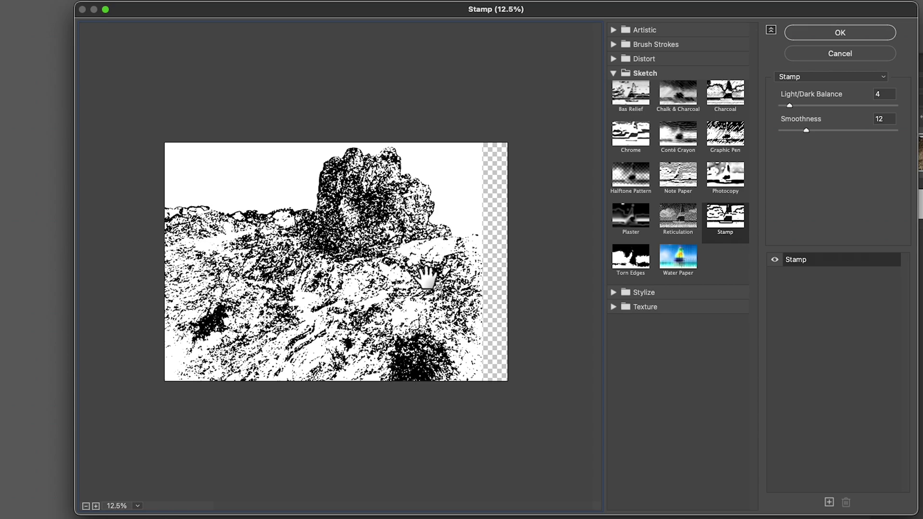
pyautogui.click(96, 506)
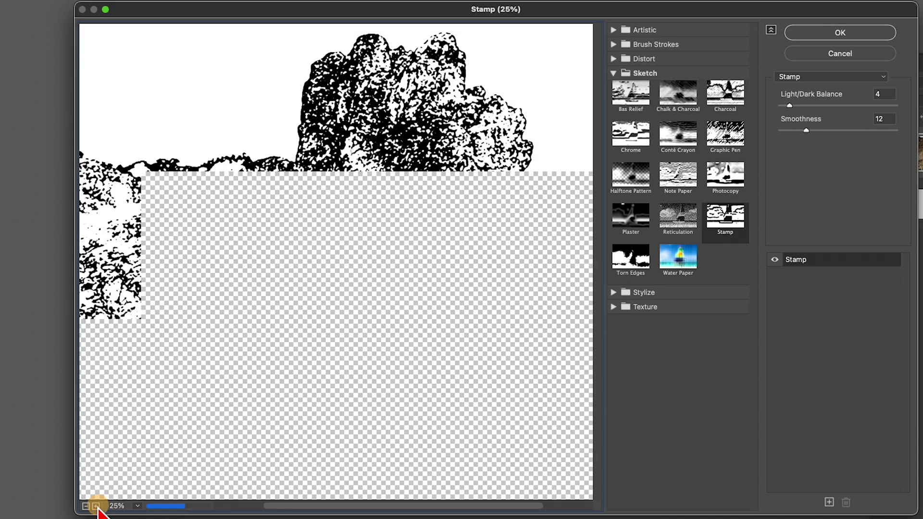
# - Apply the Graphic Pen filter with stroke length 10, light/dark balance 36 and horizontal stroke direction
pyautogui.click(734, 150)
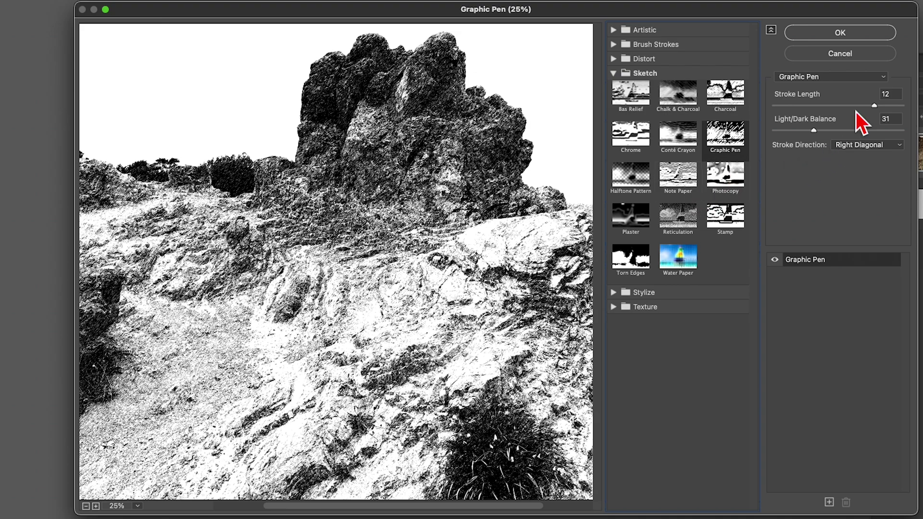
pyautogui.moveTo(875, 108); pyautogui.dragTo(863, 111)
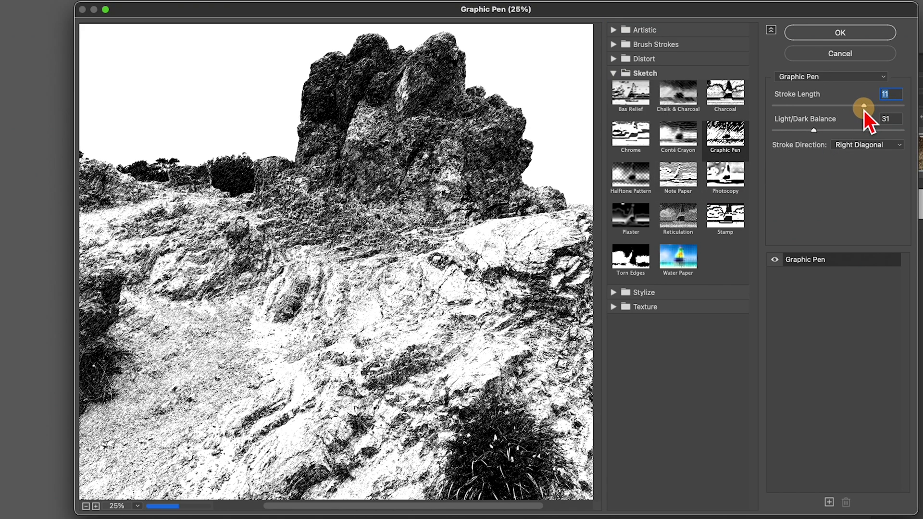
pyautogui.moveTo(815, 132)
pyautogui.mouseDown()
pyautogui.moveTo(831, 130)
pyautogui.moveTo(820, 132)
pyautogui.mouseUp()
pyautogui.click(865, 147)
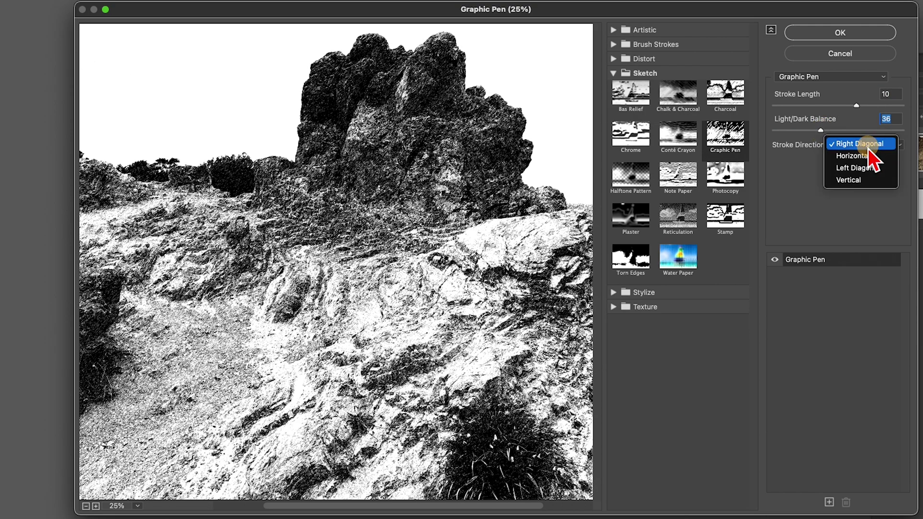
pyautogui.click(860, 155)
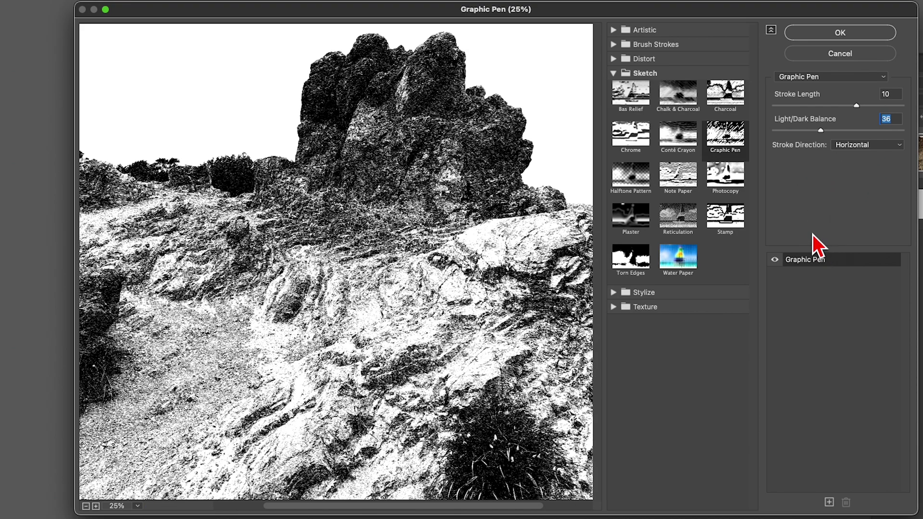
pyautogui.click(842, 33)
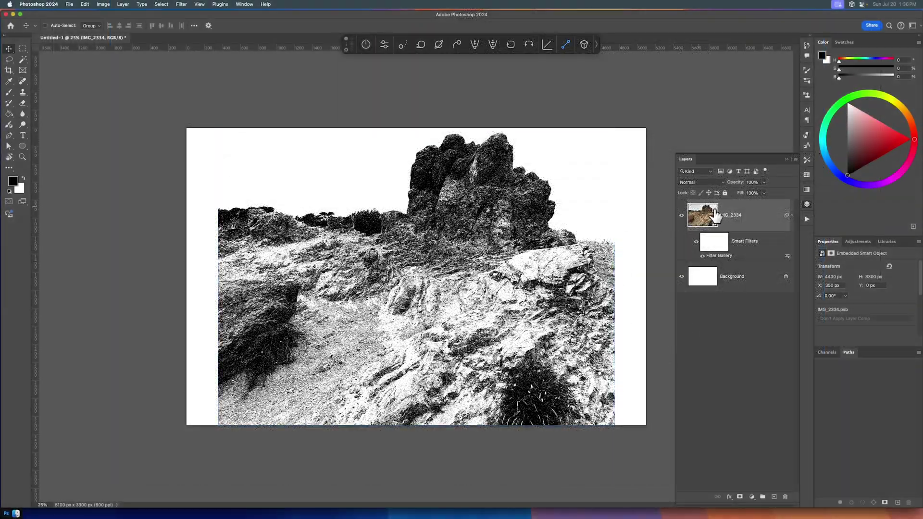
# - Rasterize the filtered IMG_2334 smart object into a regular pixel layer
pyautogui.click(744, 211)
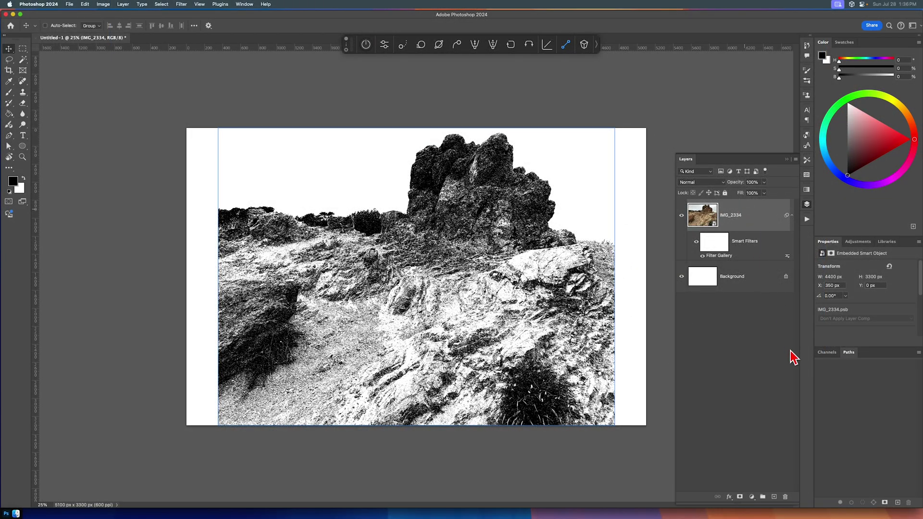
pyautogui.click(781, 426)
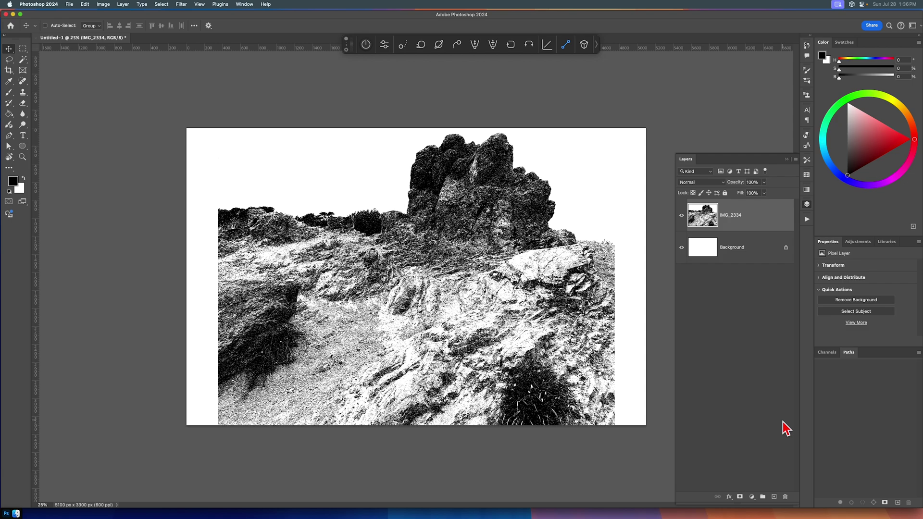
# - Lasso around the tall dark rock formation and copy the selection onto a new layer
pyautogui.press('l')
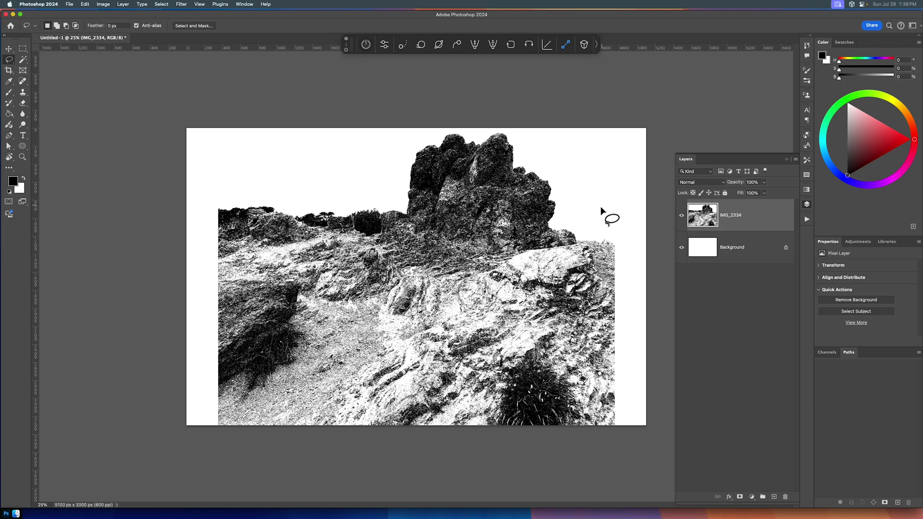
pyautogui.moveTo(566, 161)
pyautogui.mouseDown()
pyautogui.moveTo(582, 238)
pyautogui.moveTo(573, 244)
pyautogui.mouseUp()
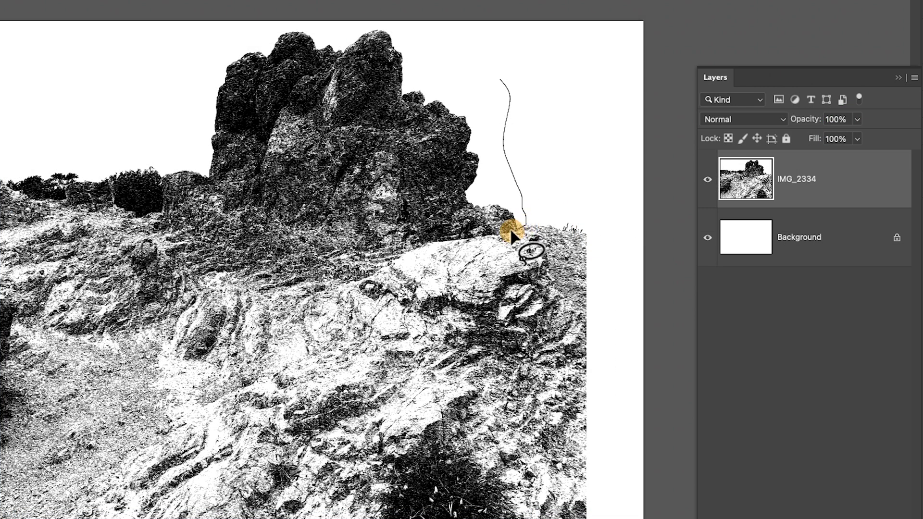
pyautogui.moveTo(511, 233)
pyautogui.mouseDown()
pyautogui.moveTo(341, 253)
pyautogui.moveTo(197, 228)
pyautogui.moveTo(165, 195)
pyautogui.moveTo(182, 126)
pyautogui.moveTo(311, 11)
pyautogui.moveTo(464, 82)
pyautogui.mouseUp()
pyautogui.press('super+j')
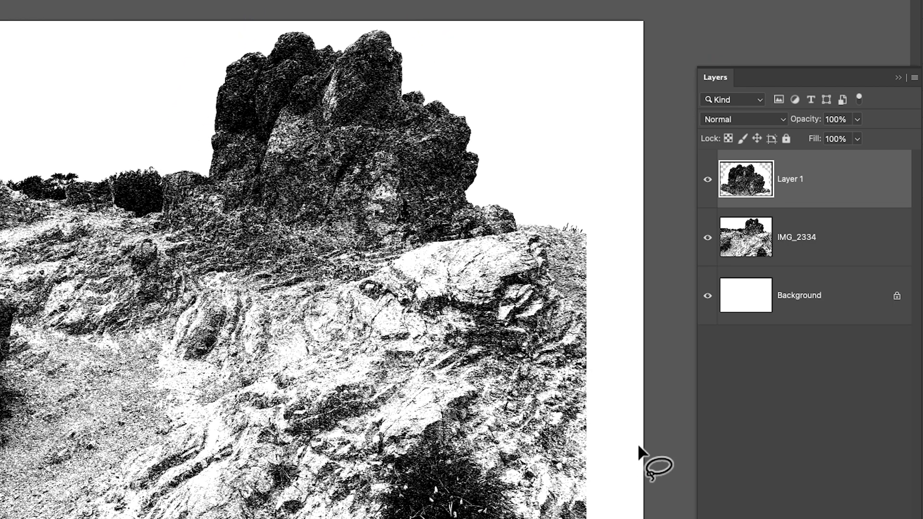
# - Lasso the light diagonal rock slope on the IMG_2334 layer and copy it onto a new layer
pyautogui.click(774, 245)
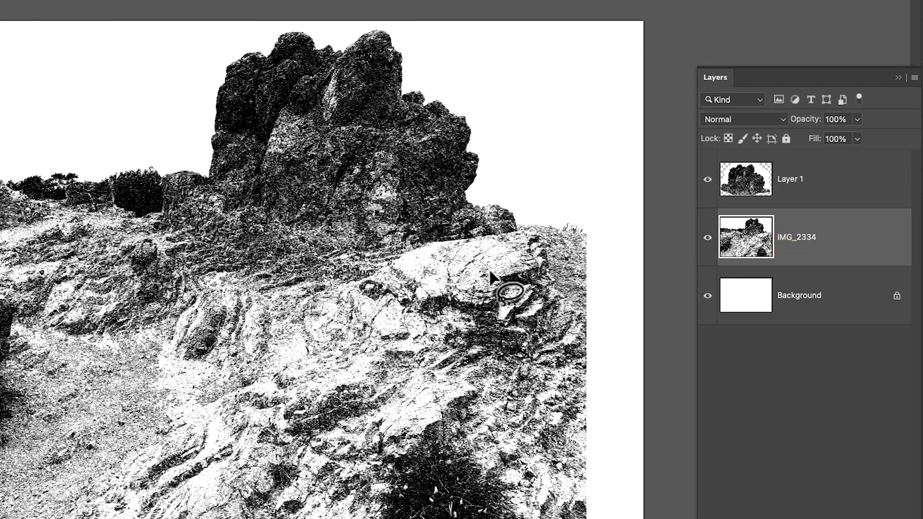
pyautogui.moveTo(435, 242)
pyautogui.mouseDown()
pyautogui.moveTo(539, 232)
pyautogui.moveTo(553, 294)
pyautogui.moveTo(484, 367)
pyautogui.moveTo(390, 490)
pyautogui.moveTo(382, 518)
pyautogui.moveTo(107, 498)
pyautogui.moveTo(247, 377)
pyautogui.moveTo(296, 284)
pyautogui.moveTo(371, 268)
pyautogui.moveTo(417, 243)
pyautogui.moveTo(454, 242)
pyautogui.mouseUp()
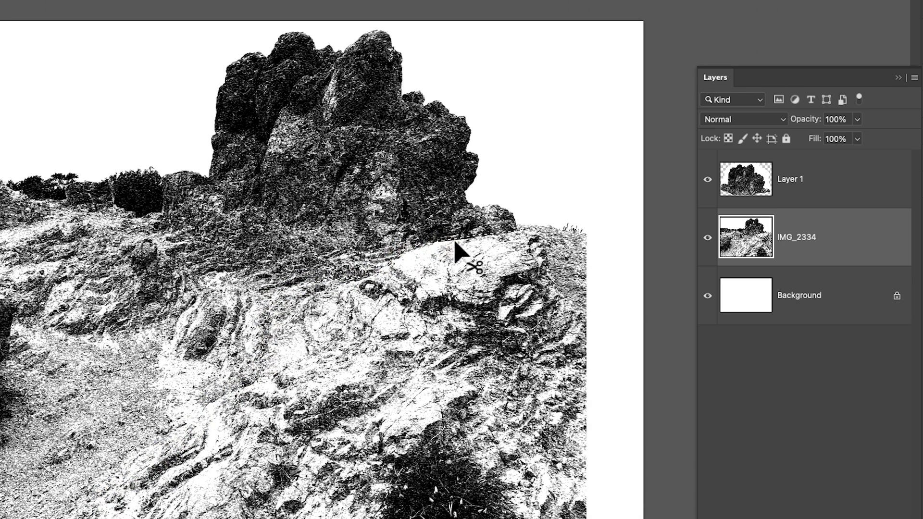
pyautogui.hotkey('ctrl', 'j')
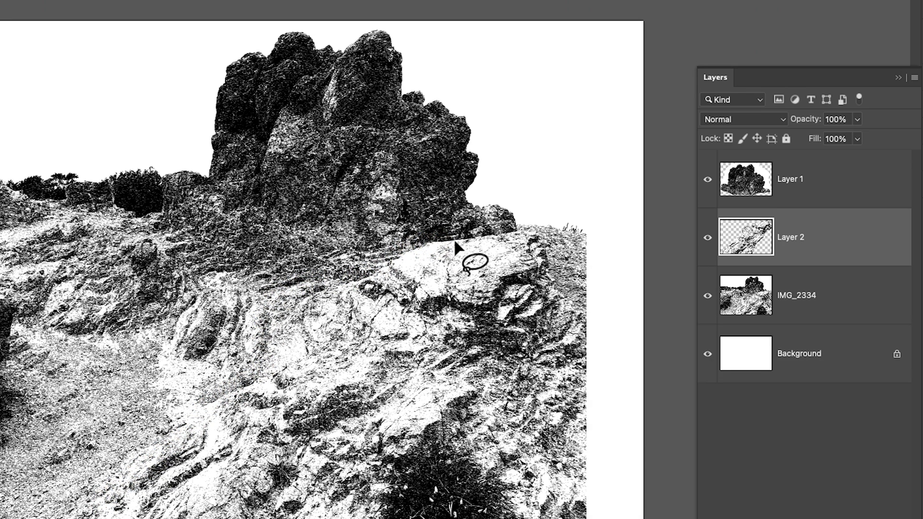
# - Hide the IMG_2334 layer and spread the cut-outs apart, with the dark rock at the canvas's upper left and the slope at the right
pyautogui.click(707, 296)
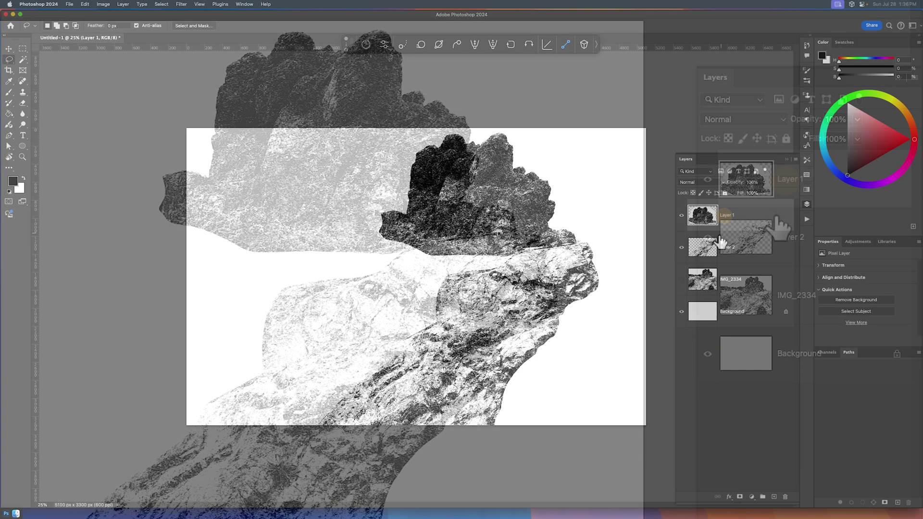
pyautogui.press('v')
pyautogui.moveTo(276, 286); pyautogui.dragTo(373, 290)
pyautogui.moveTo(495, 276); pyautogui.dragTo(382, 275)
pyautogui.click(726, 247)
pyautogui.moveTo(567, 340); pyautogui.dragTo(575, 298)
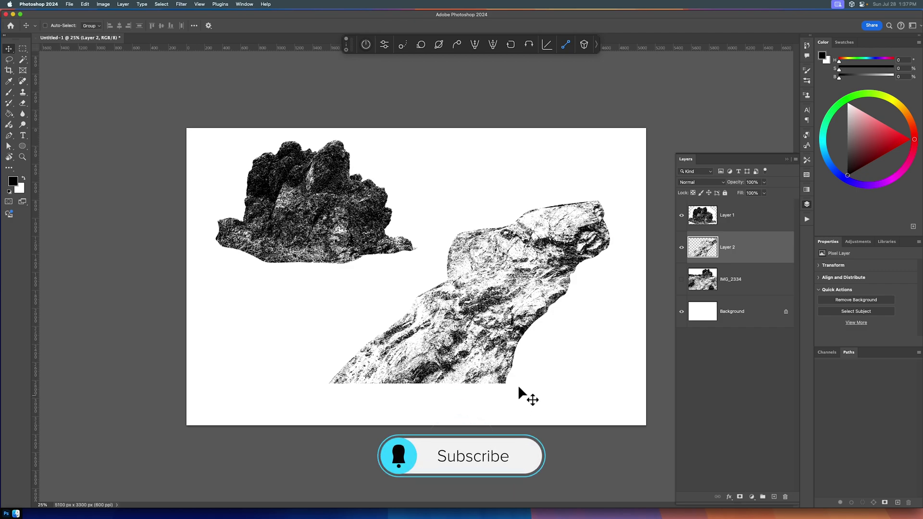
# - Examine the dark rock cut-out and its lower edge at 50% zoom
pyautogui.keyDown('super'); pyautogui.click(335, 190); pyautogui.keyUp('super')
pyautogui.keyDown('super'); pyautogui.click(336, 267); pyautogui.keyUp('super')
pyautogui.keyDown('super'); pyautogui.click(340, 255); pyautogui.keyUp('super')
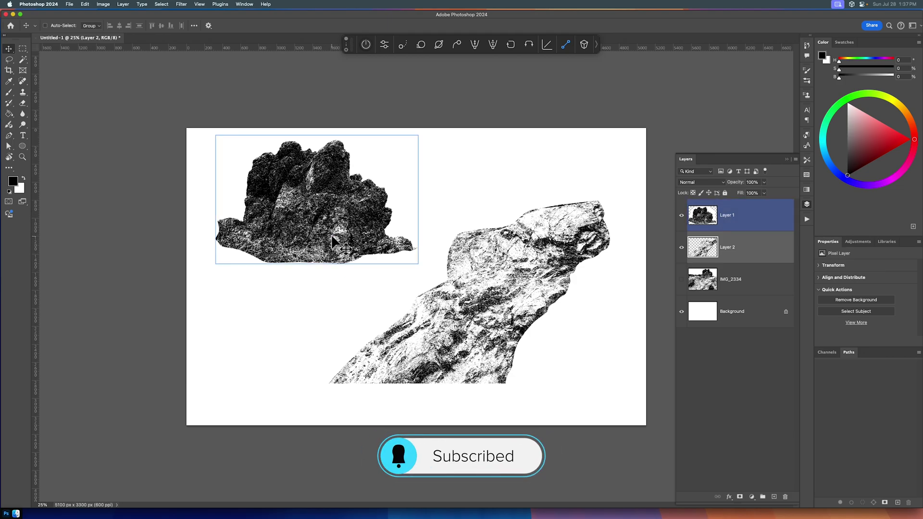
pyautogui.keyDown('super'); pyautogui.click(332, 236); pyautogui.keyUp('super')
pyautogui.press('super+equal')
pyautogui.press('super+equal')
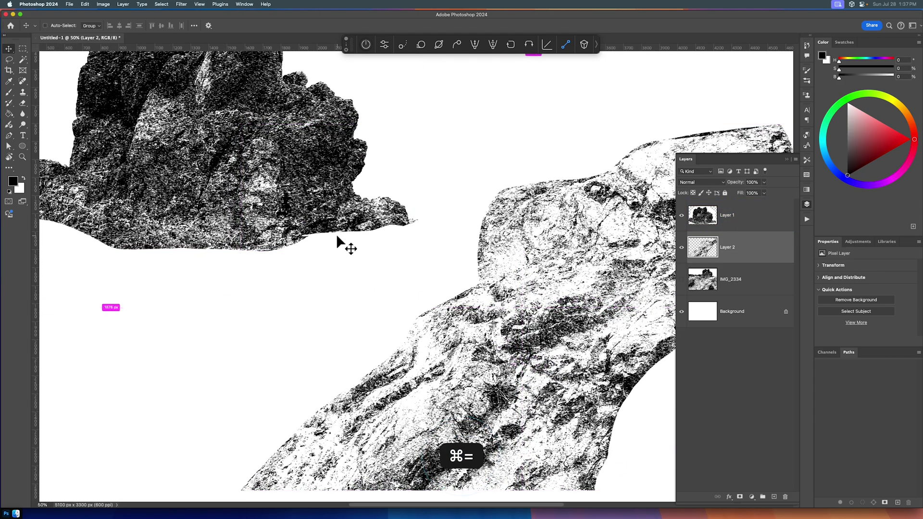
pyautogui.keyDown('super'); pyautogui.click(336, 233); pyautogui.keyUp('super')
pyautogui.moveTo(331, 229); pyautogui.dragTo(440, 354)
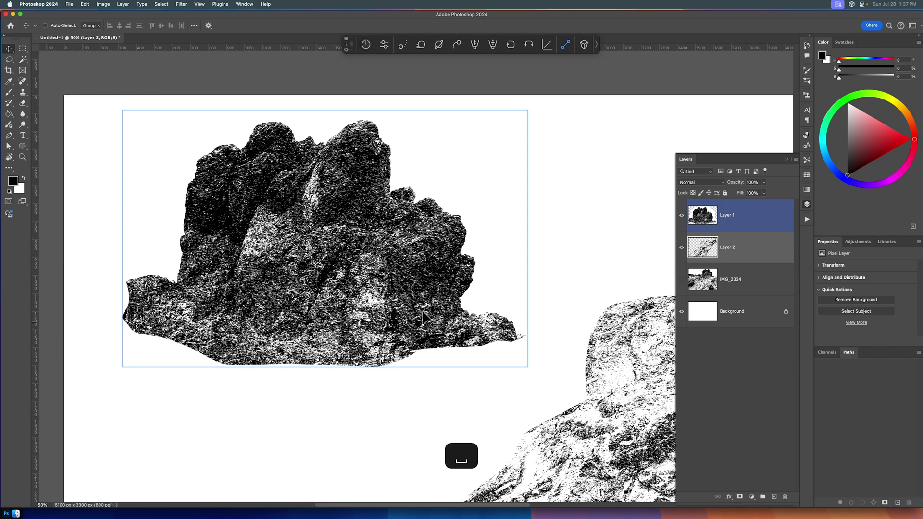